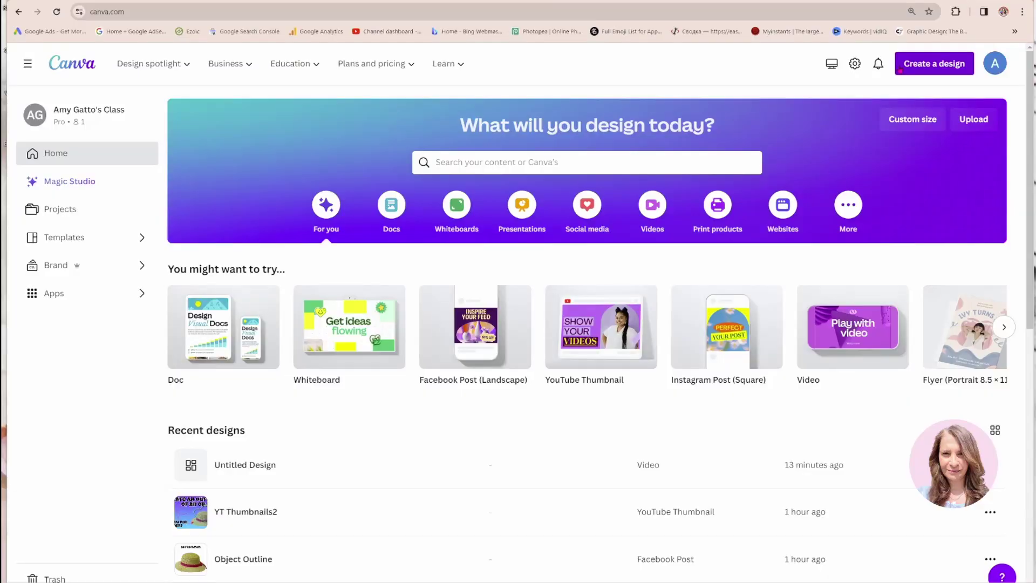
# Step: Search the design types for 'video' and start a blank 5.0s Video design
pyautogui.click(917, 71)
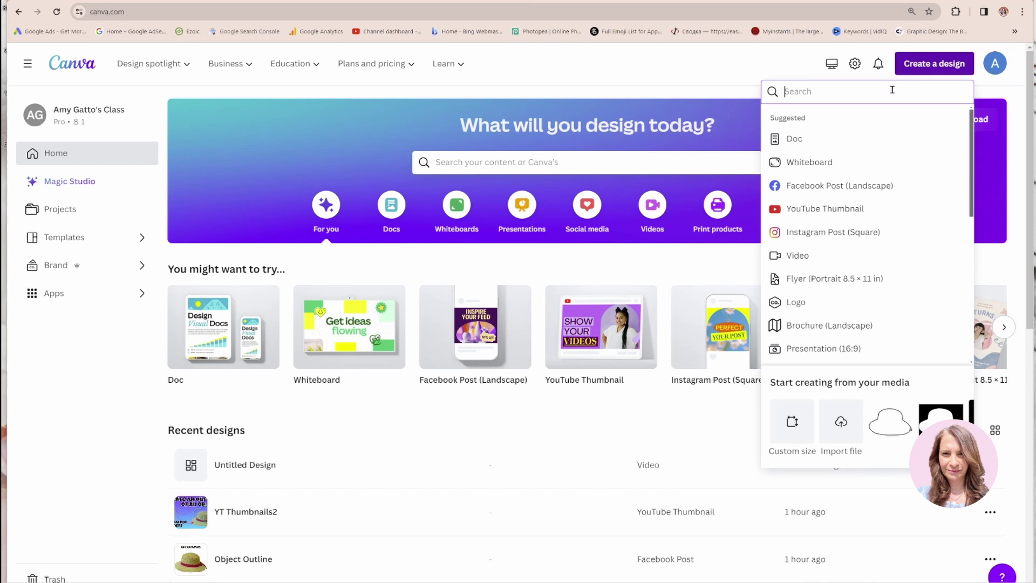
pyautogui.write('video')
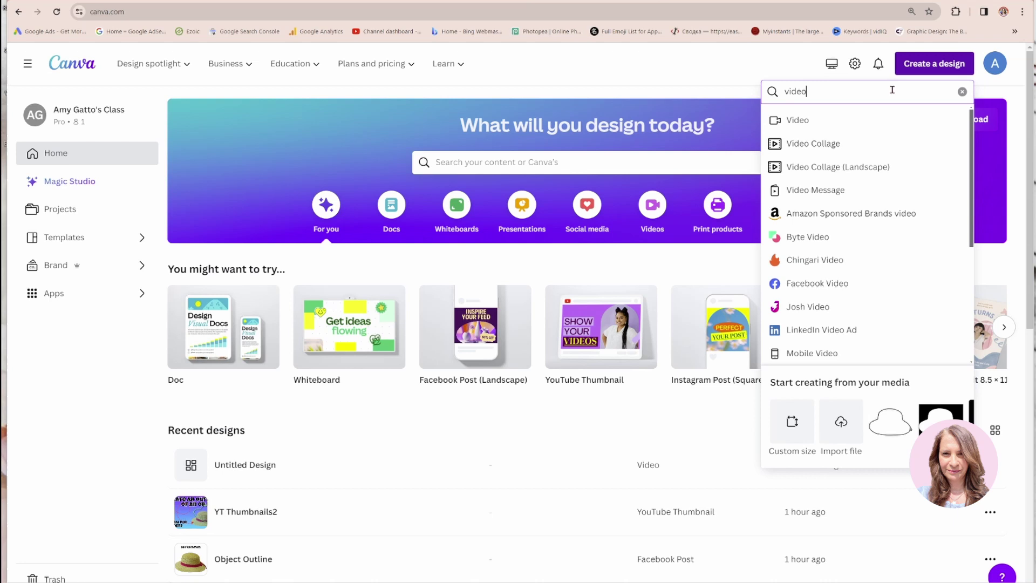
pyautogui.click(815, 120)
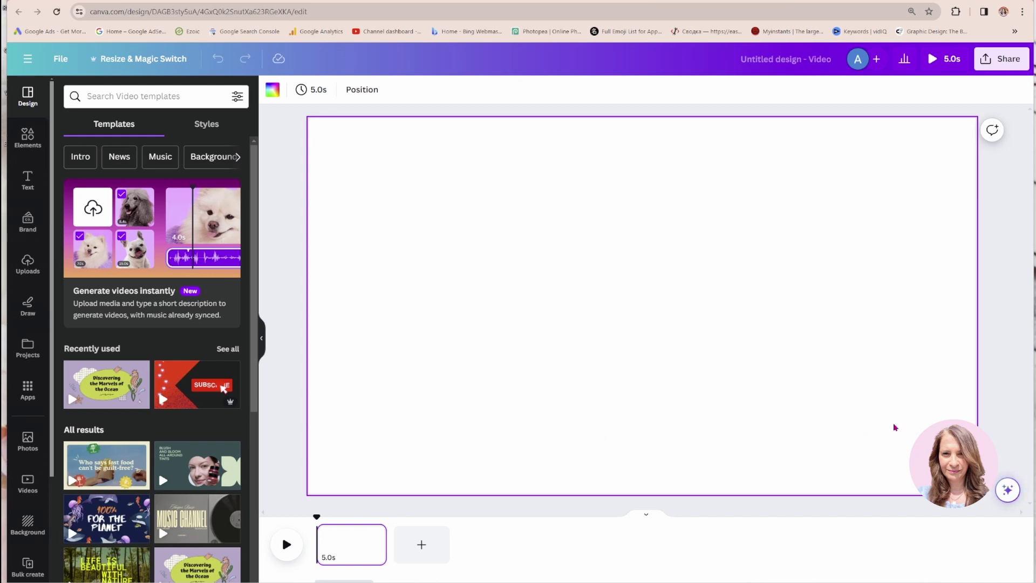
# Step: Search Elements for 'bird video' and add the 11.0s bird clip from the Videos results
pyautogui.click(27, 141)
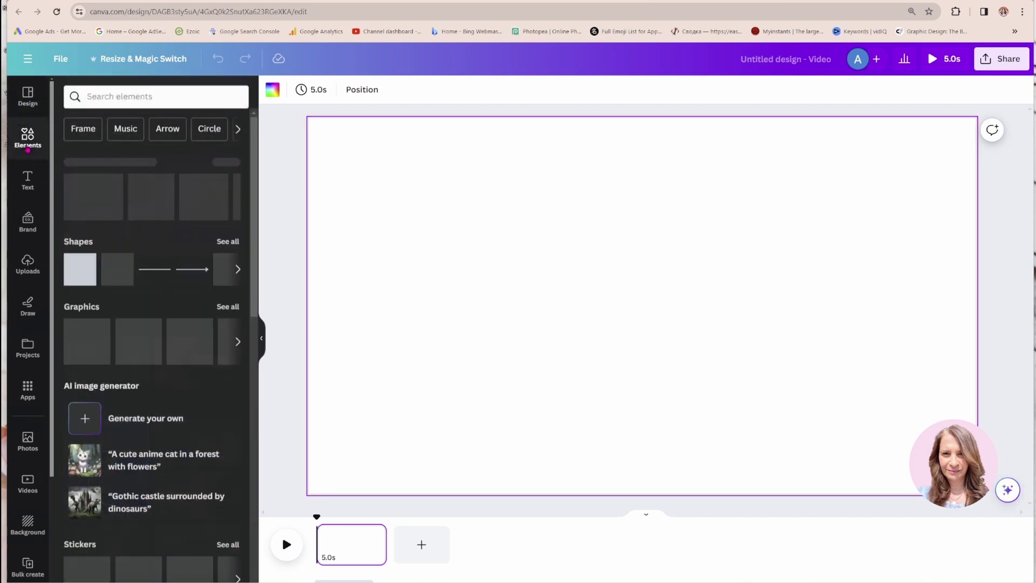
pyautogui.click(125, 95)
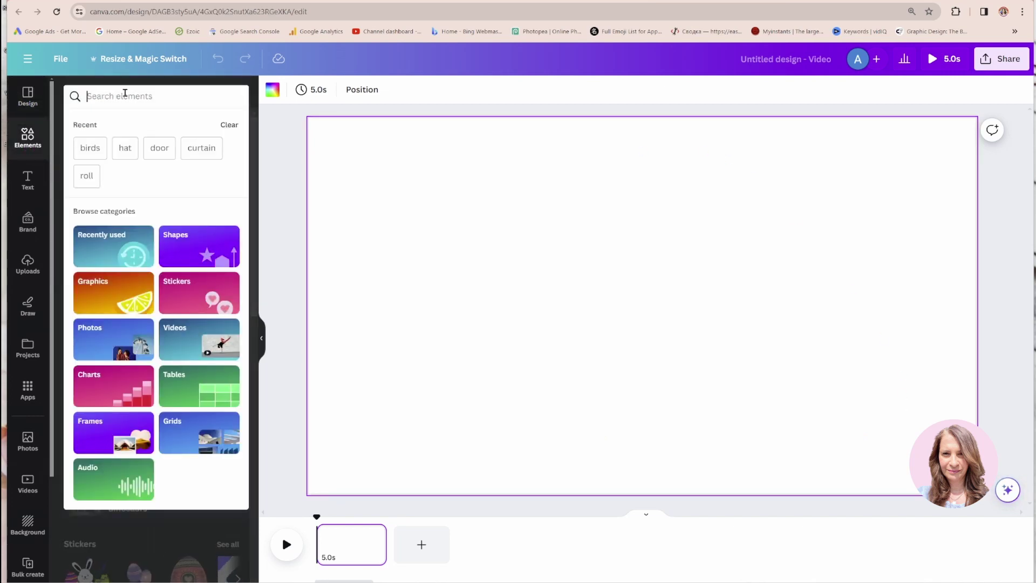
pyautogui.write('bird')
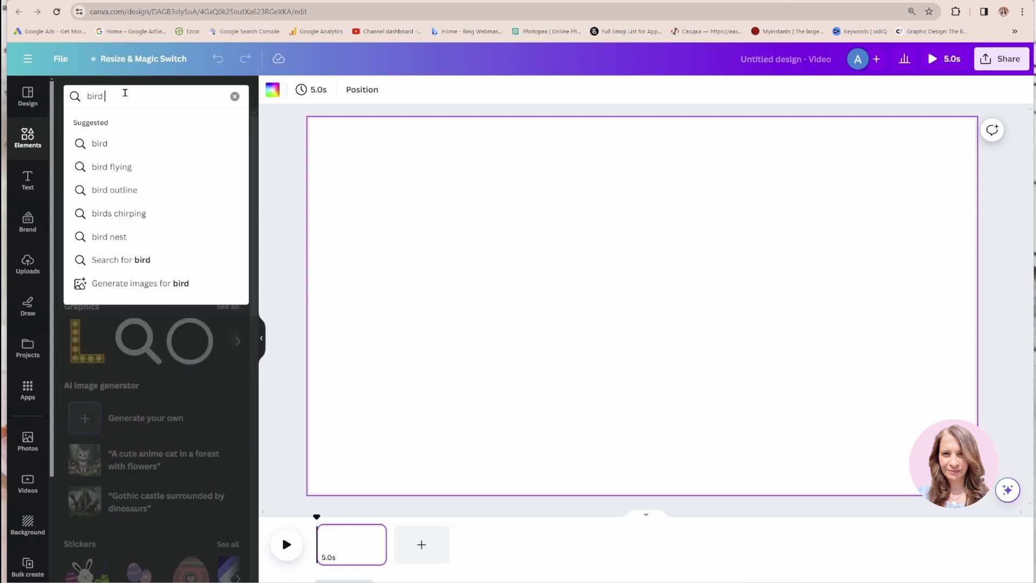
pyautogui.write(' video')
pyautogui.press('Return')
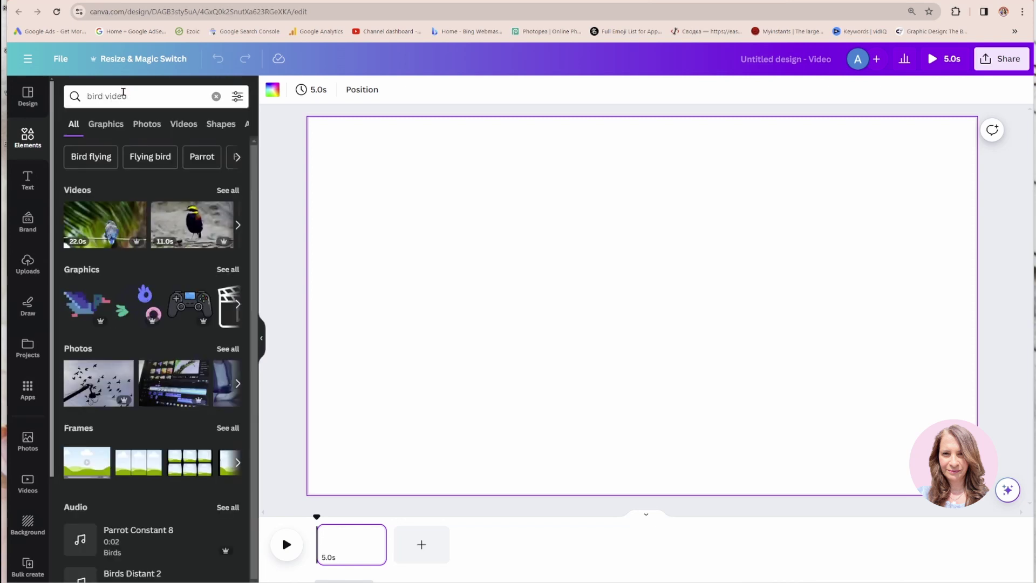
pyautogui.click(228, 190)
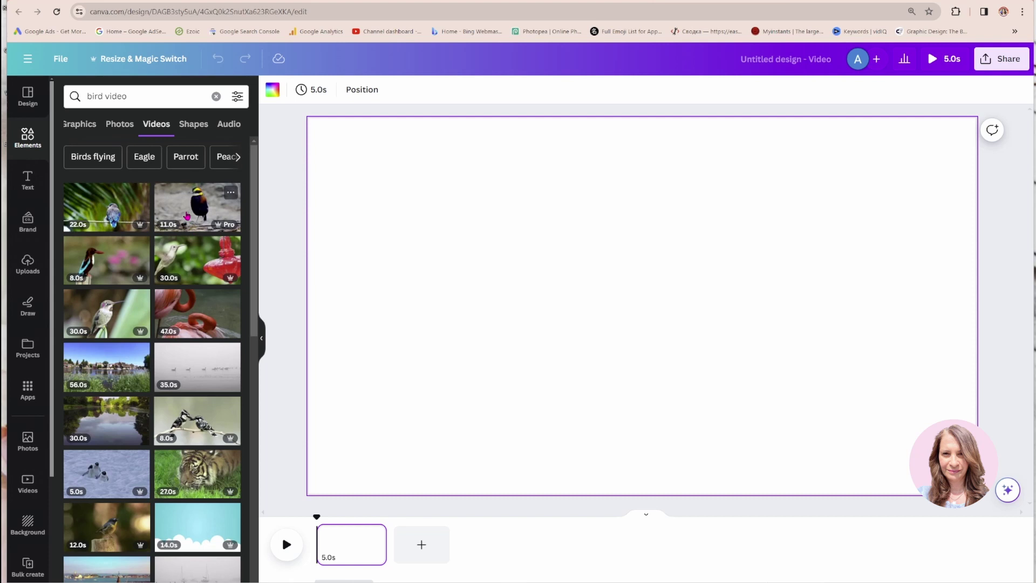
pyautogui.click(185, 215)
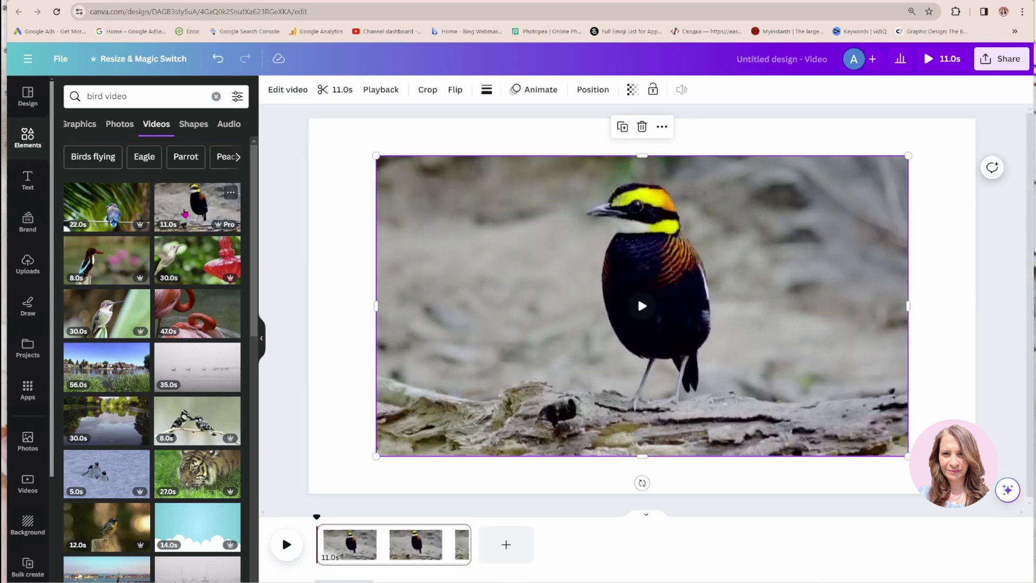
# Step: Use the clip's right-click menu to set the bird video as the page background
pyautogui.rightClick(683, 270)
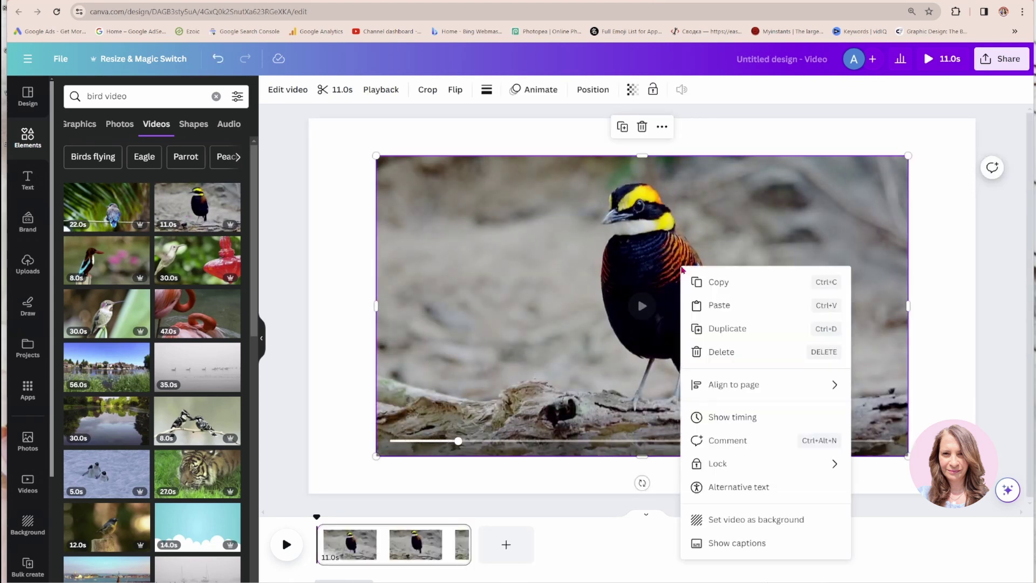
pyautogui.click(727, 520)
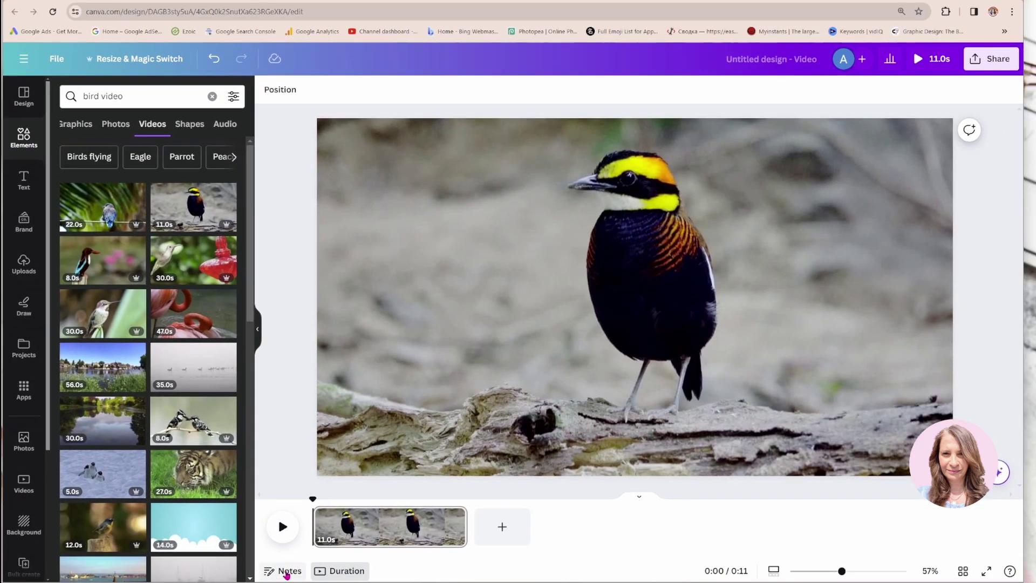
# Step: Write the two-sentence page note calling it 'Australia's most dangerous bird' whose bite sends you to hospital
pyautogui.click(288, 573)
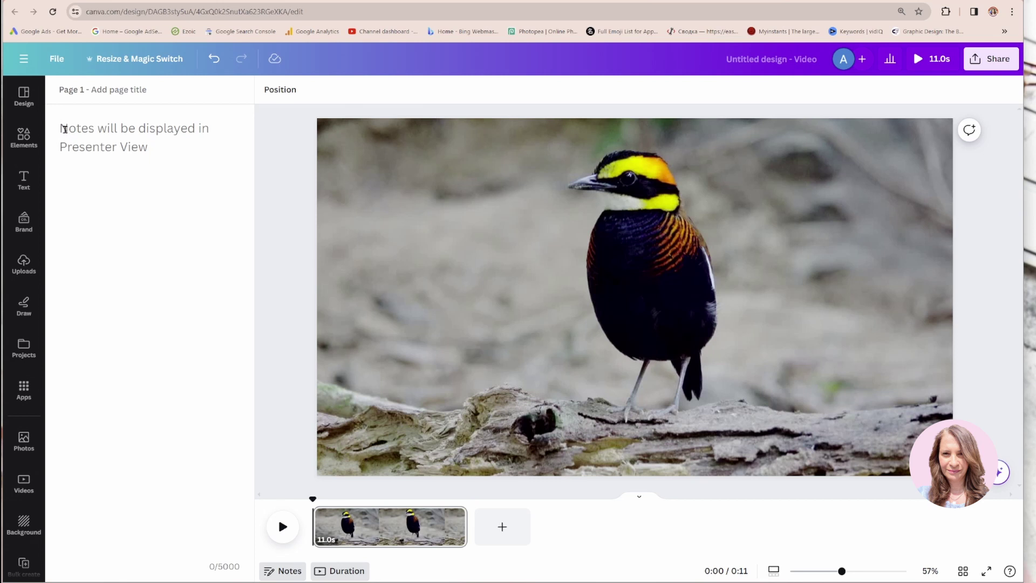
pyautogui.write('This yell')
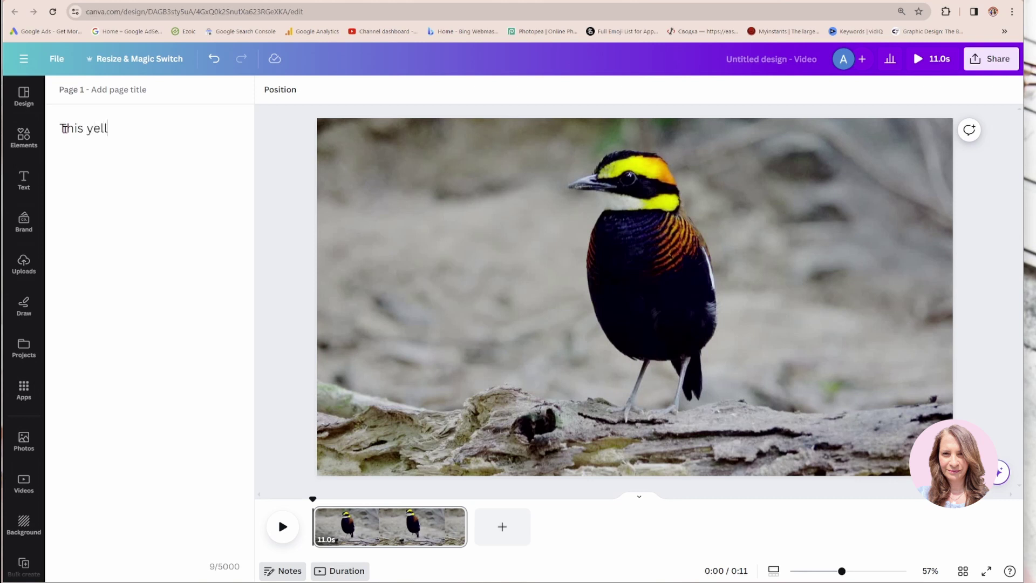
pyautogui.write('ow bird with the oran')
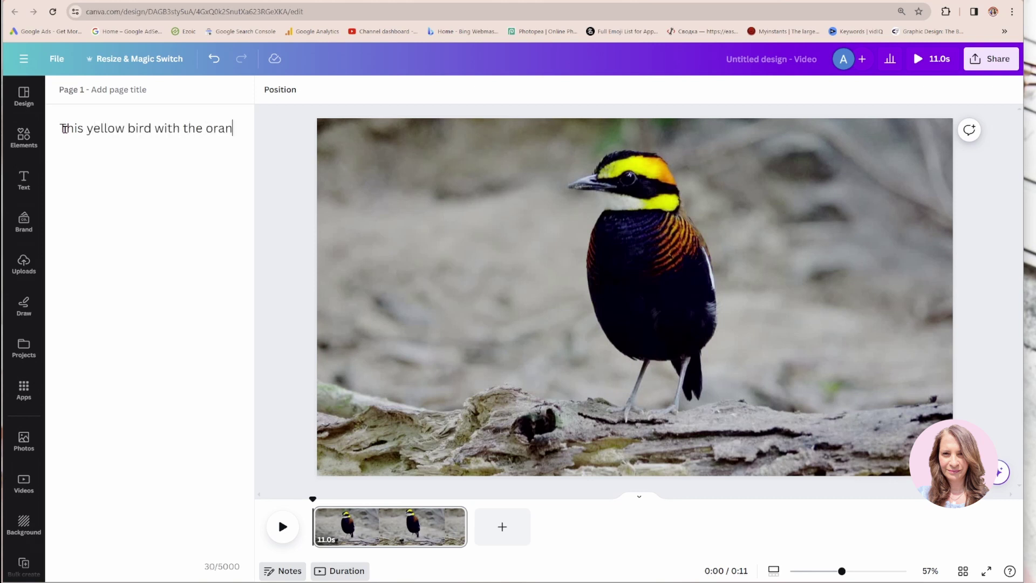
pyautogui.write('ge and blue')
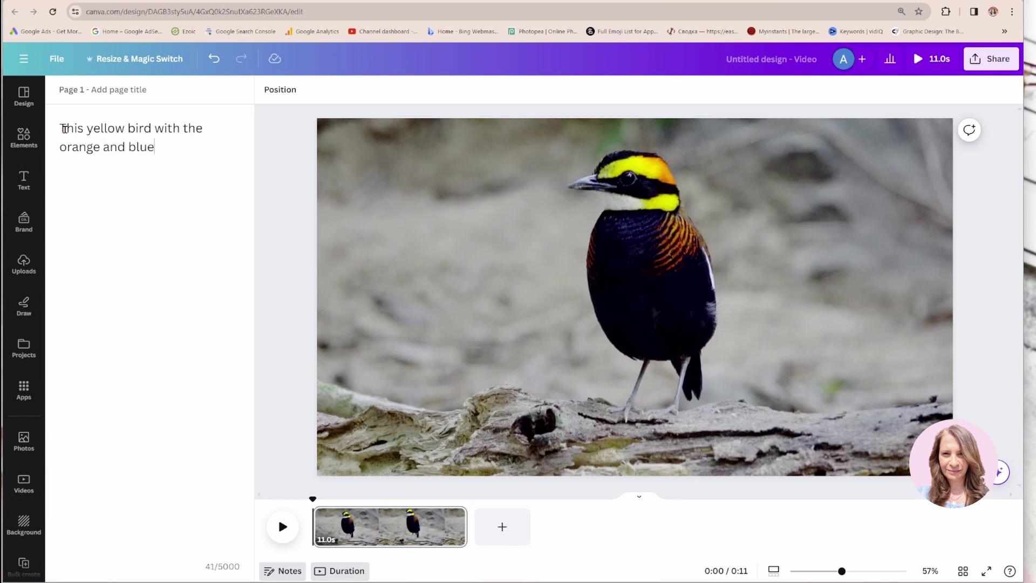
pyautogui.write(' feathers is Austrail')
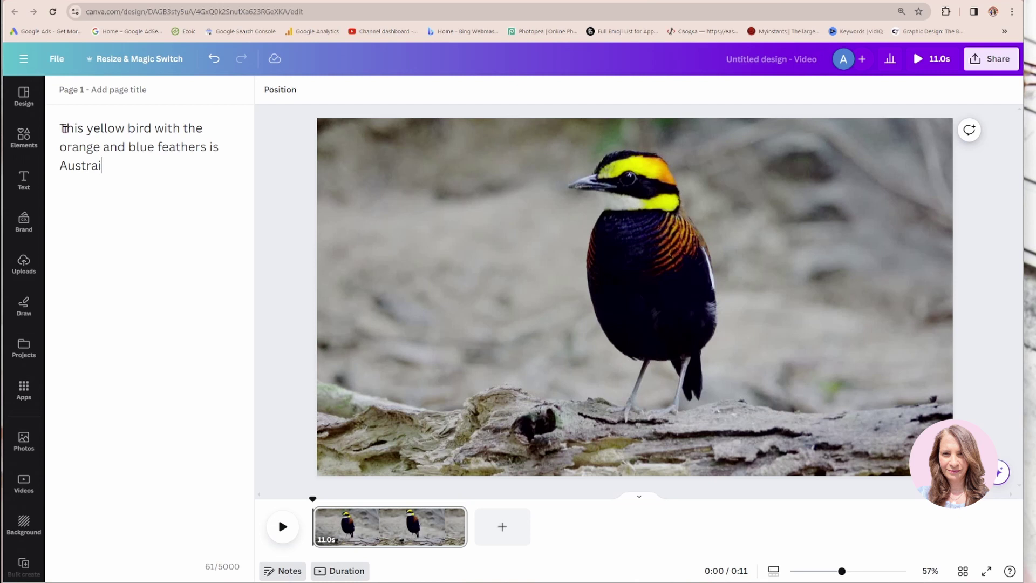
pyautogui.press('BackSpace')
pyautogui.press('BackSpace')
pyautogui.write('lui')
pyautogui.press('BackSpace')
pyautogui.write('ias most dangerous bi')
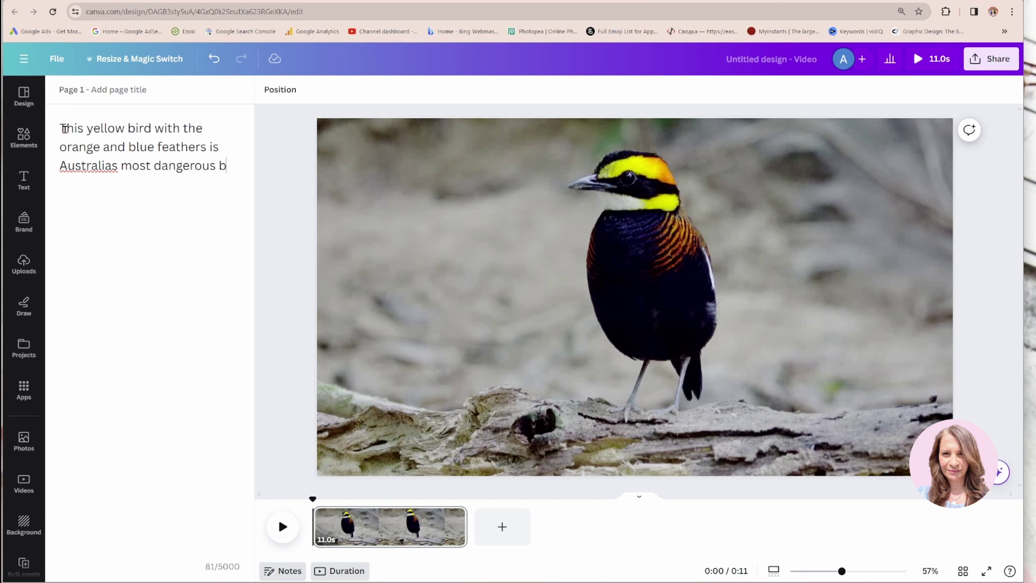
pyautogui.press('BackSpace')
pyautogui.press('BackSpace')
pyautogui.write('bird. ')
pyautogui.write('One bite f')
pyautogui.write('rom the')
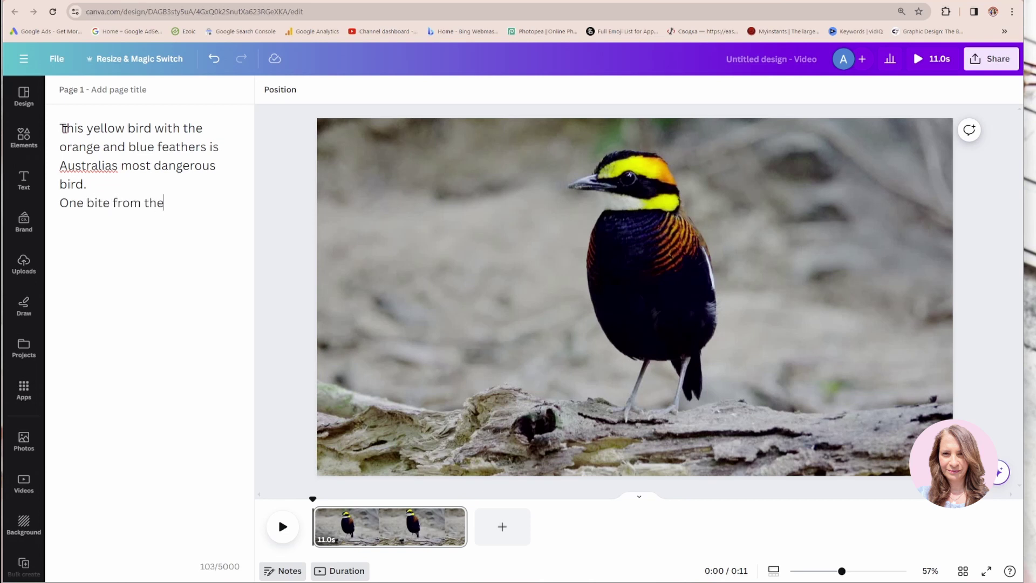
pyautogui.press('BackSpace')
pyautogui.write('is bird will send you to the ')
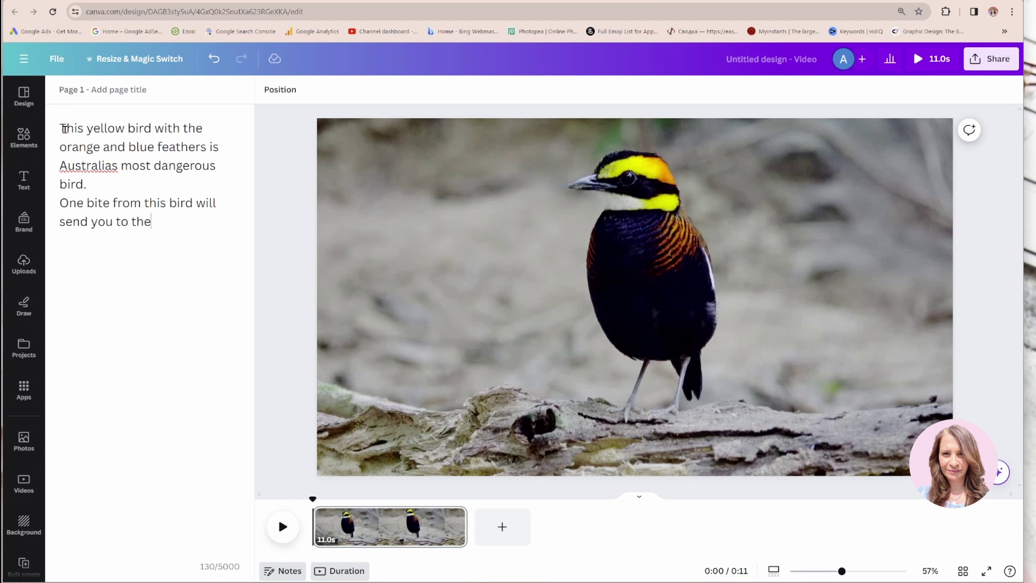
pyautogui.write('hospital')
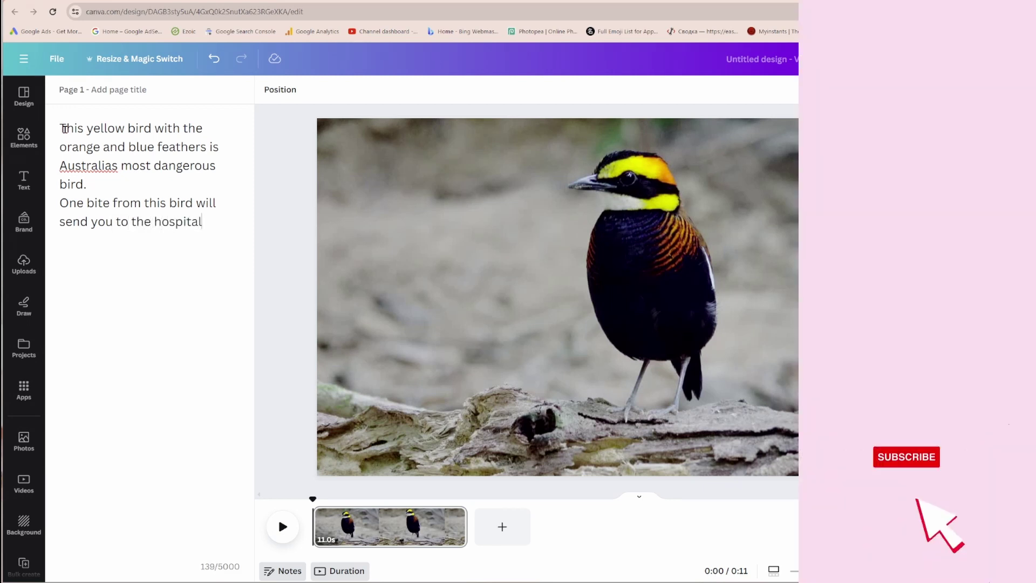
pyautogui.write('.')
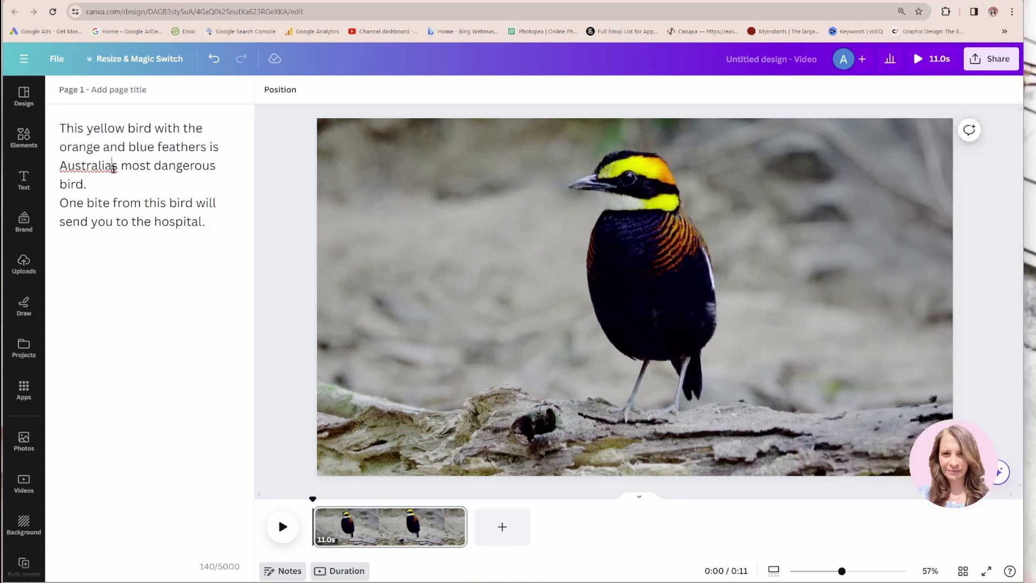
pyautogui.write("'")
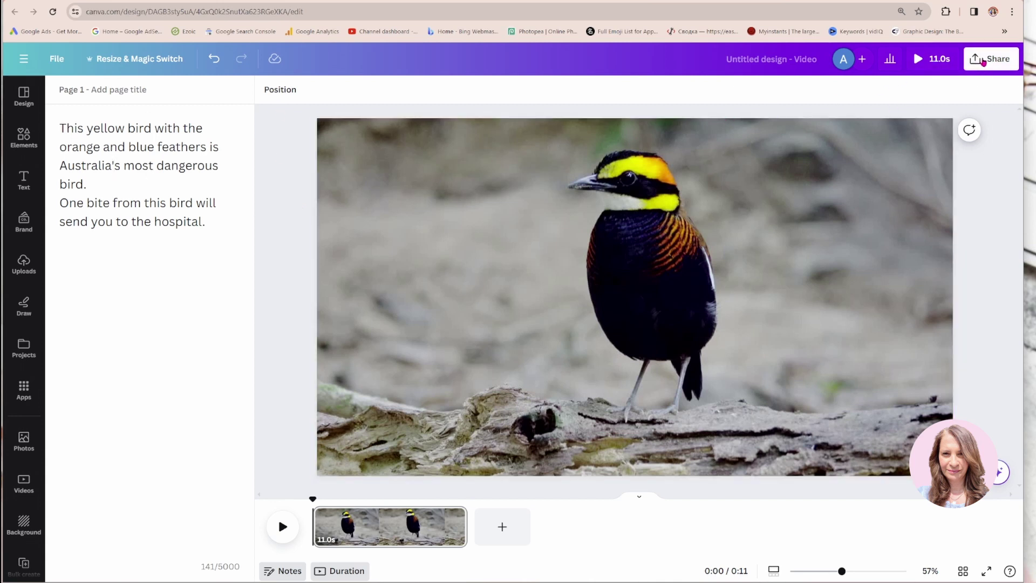
# Step: Go to the recording studio via Share > More > Present and record
pyautogui.click(983, 62)
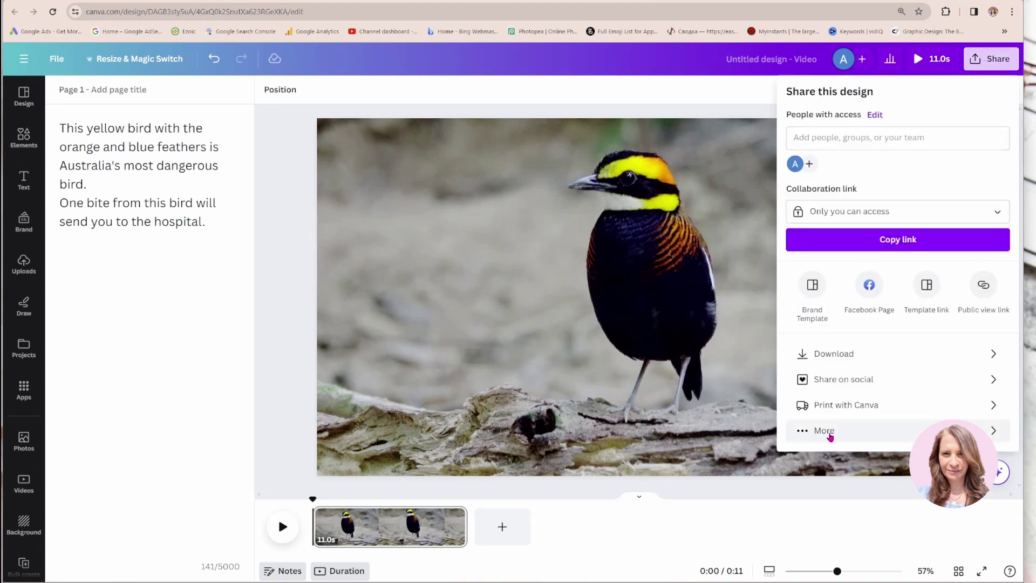
pyautogui.click(830, 434)
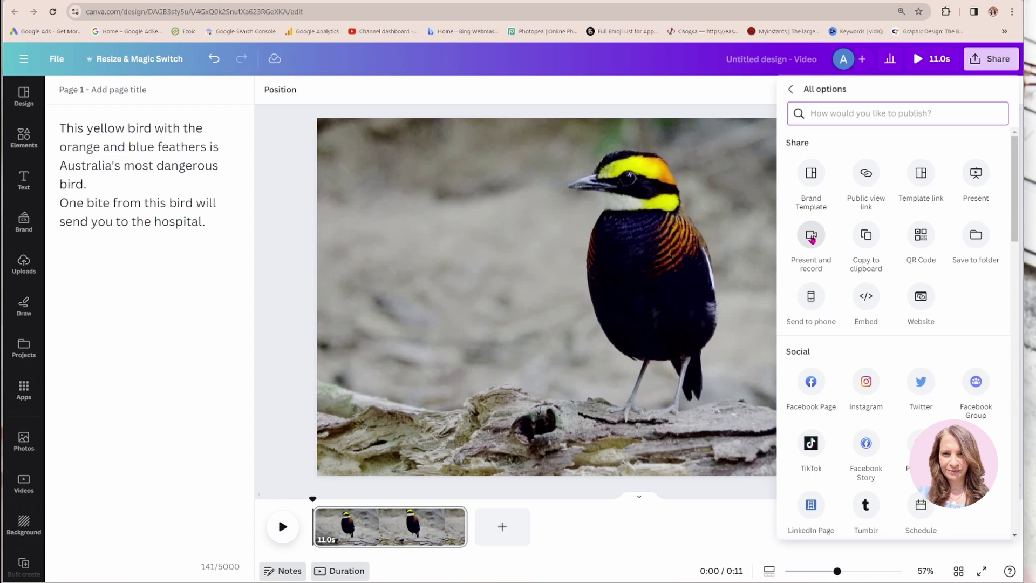
pyautogui.click(812, 239)
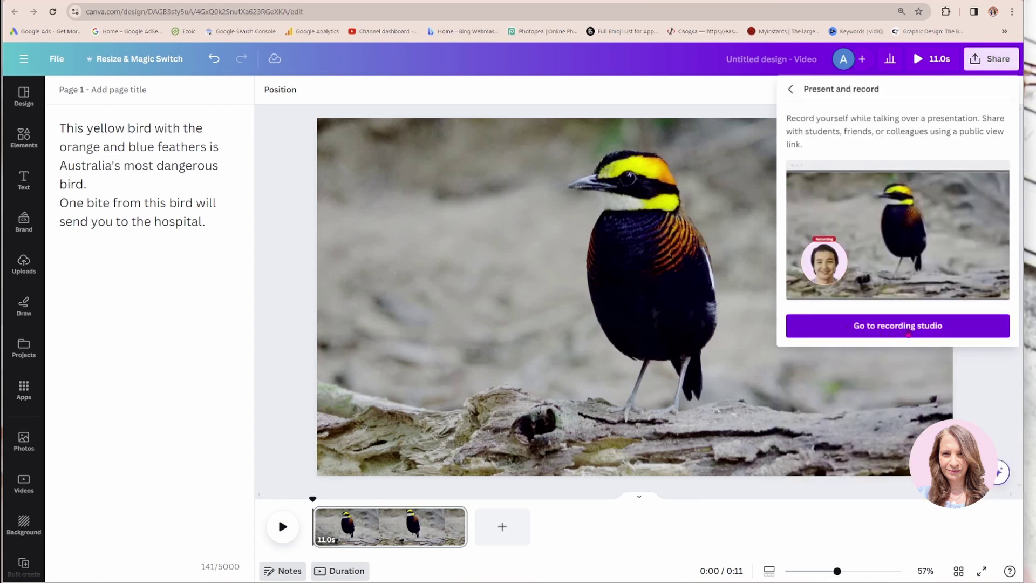
pyautogui.click(909, 326)
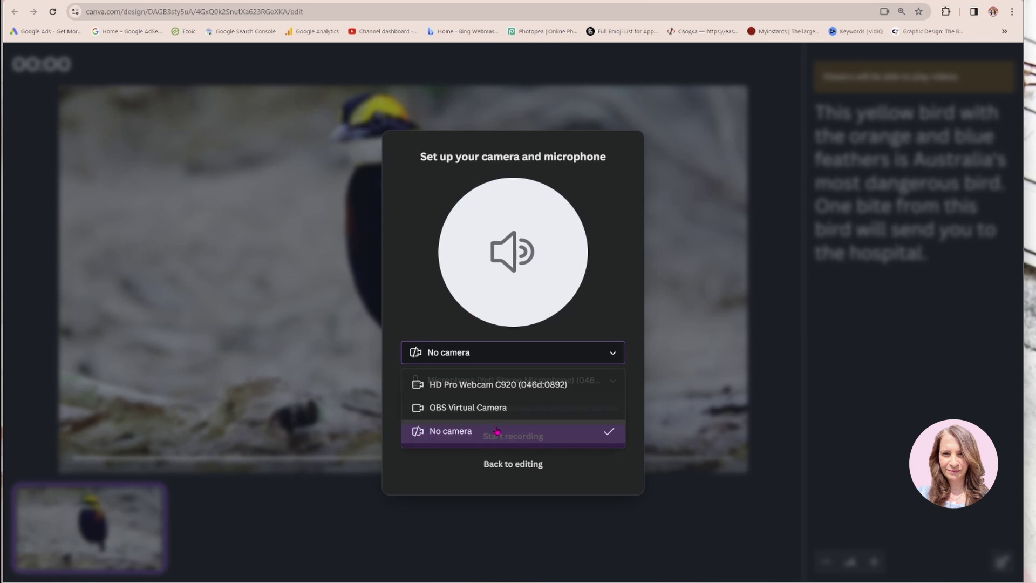
# Step: Keep No camera selected and start recording the voiceover while reading the bird script
pyautogui.click(497, 430)
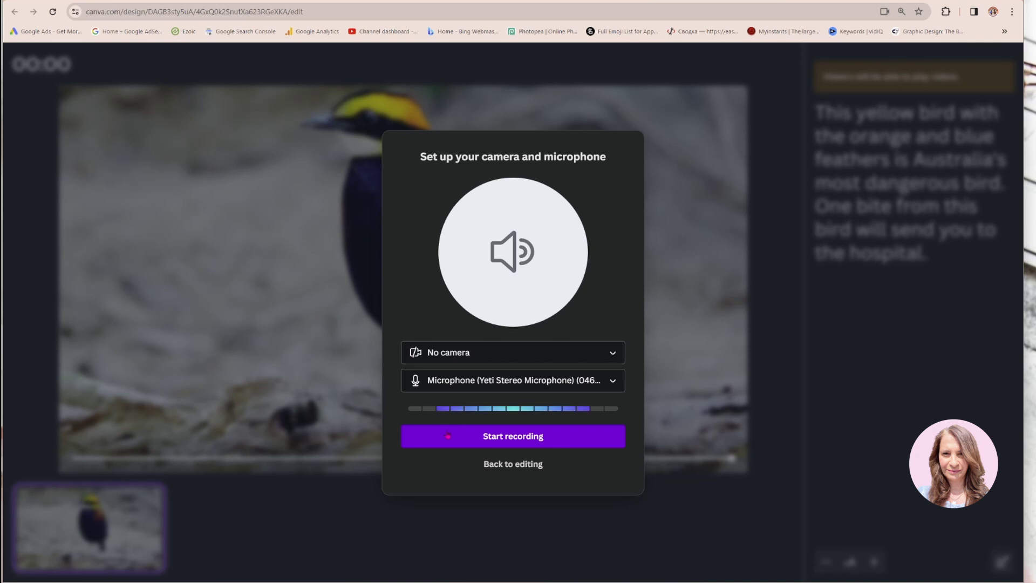
pyautogui.click(448, 435)
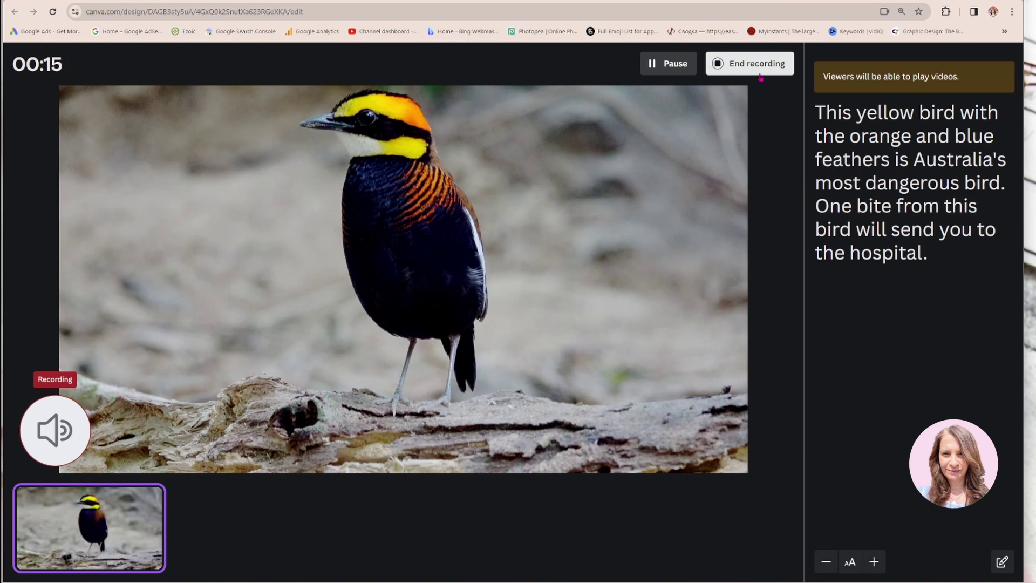
# Step: End the recording, choose Save and exit, and close the Present and record panel
pyautogui.click(747, 65)
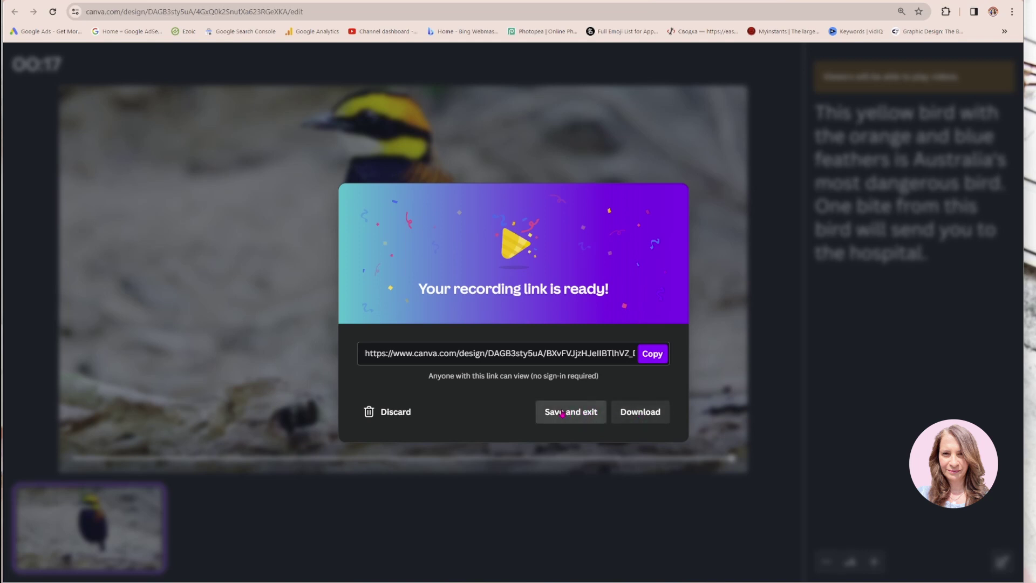
pyautogui.click(563, 413)
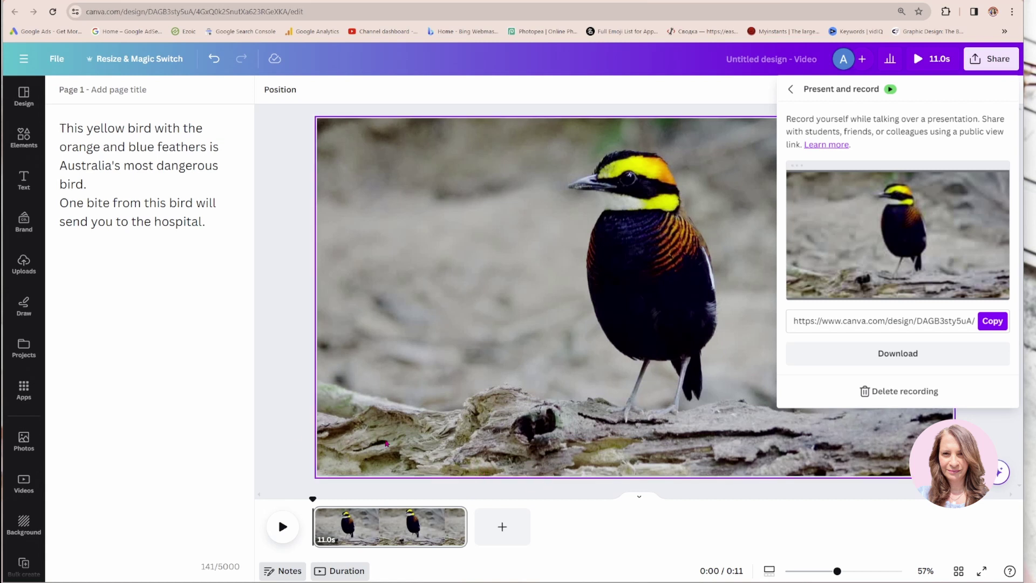
pyautogui.click(292, 416)
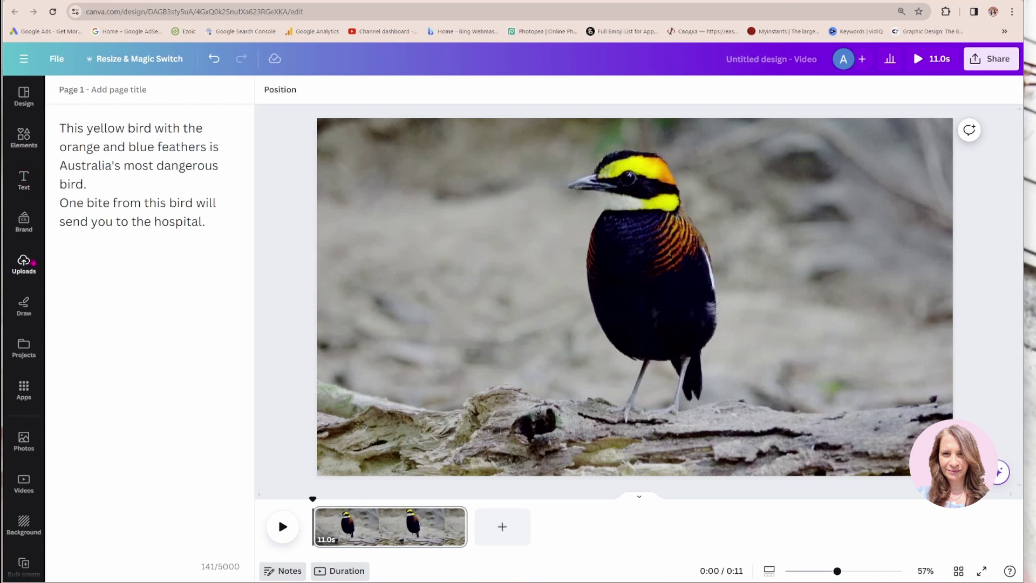
# Step: Add the Recording from Uploads > Audio as an 11.0s track under the bird clip
pyautogui.click(21, 276)
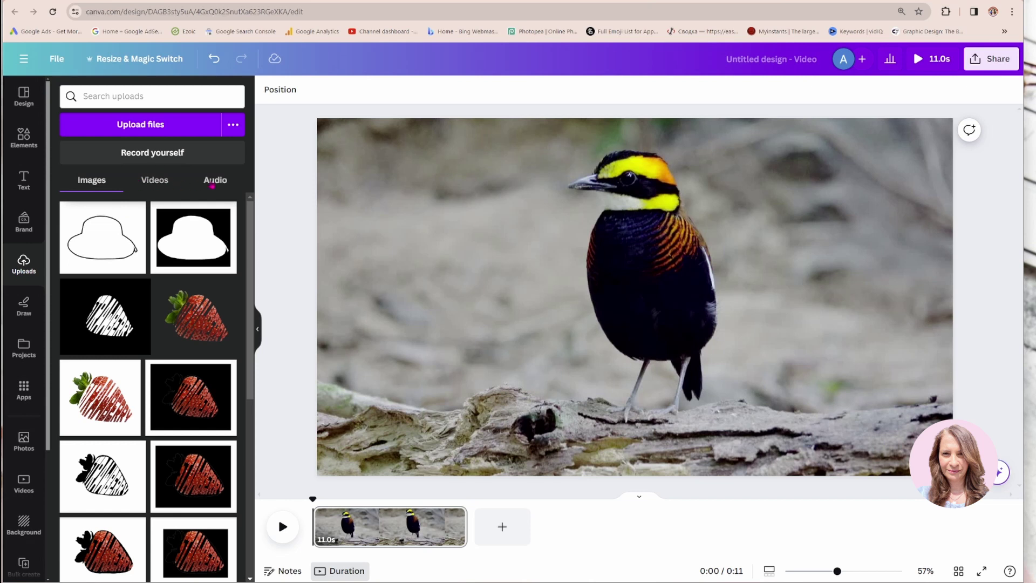
pyautogui.click(209, 186)
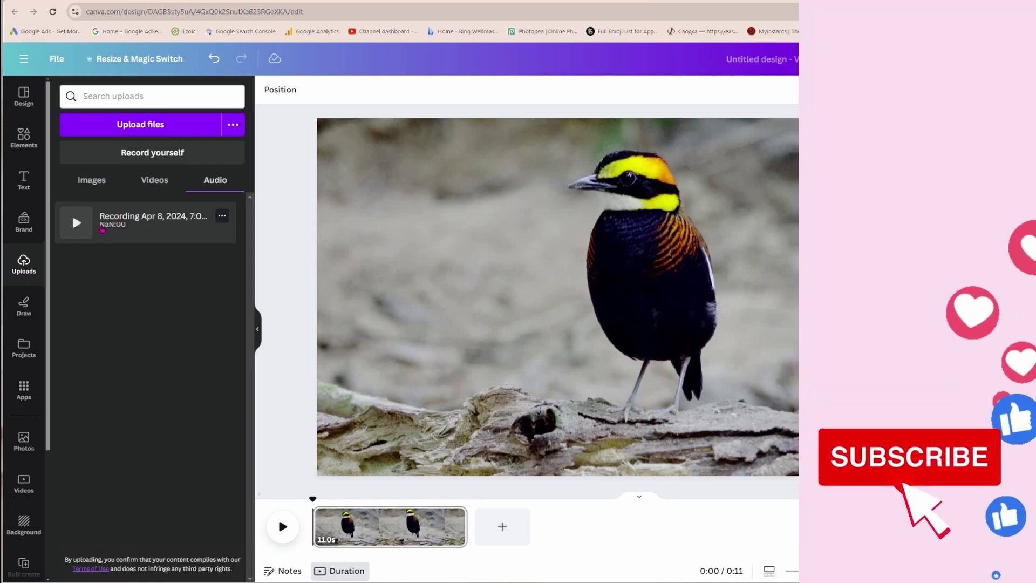
pyautogui.click(102, 231)
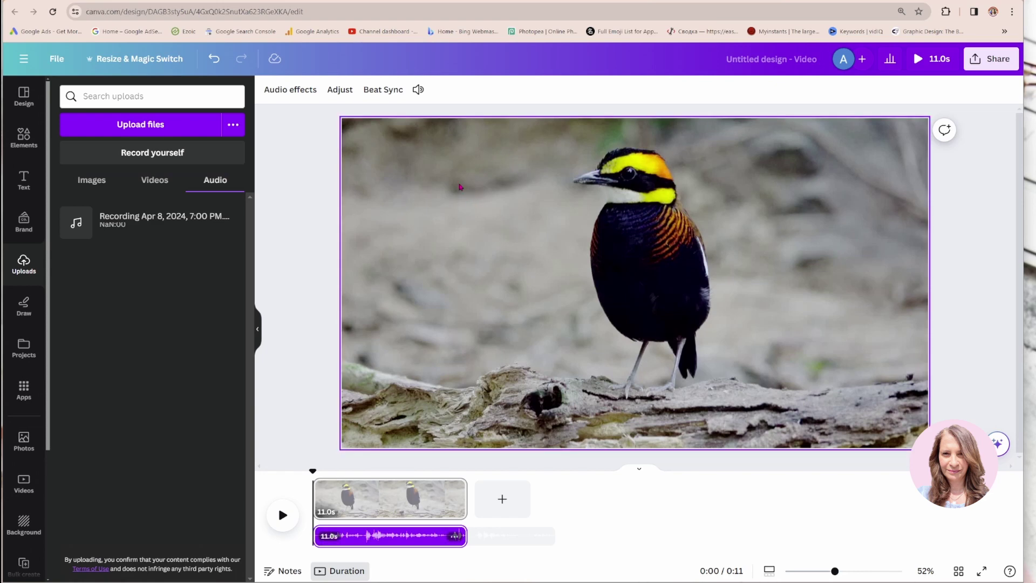
pyautogui.click(921, 60)
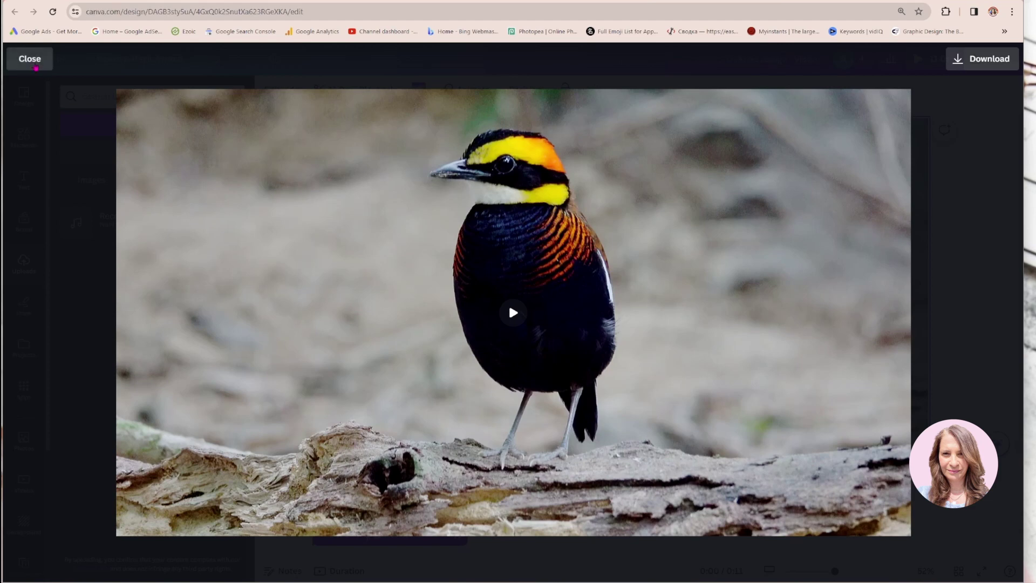
pyautogui.click(31, 60)
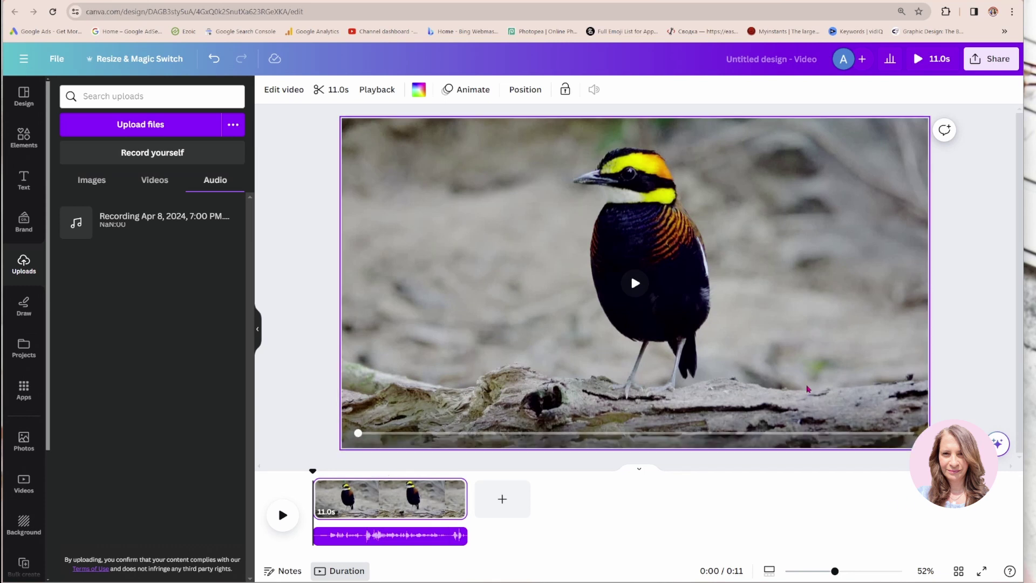
pyautogui.click(992, 58)
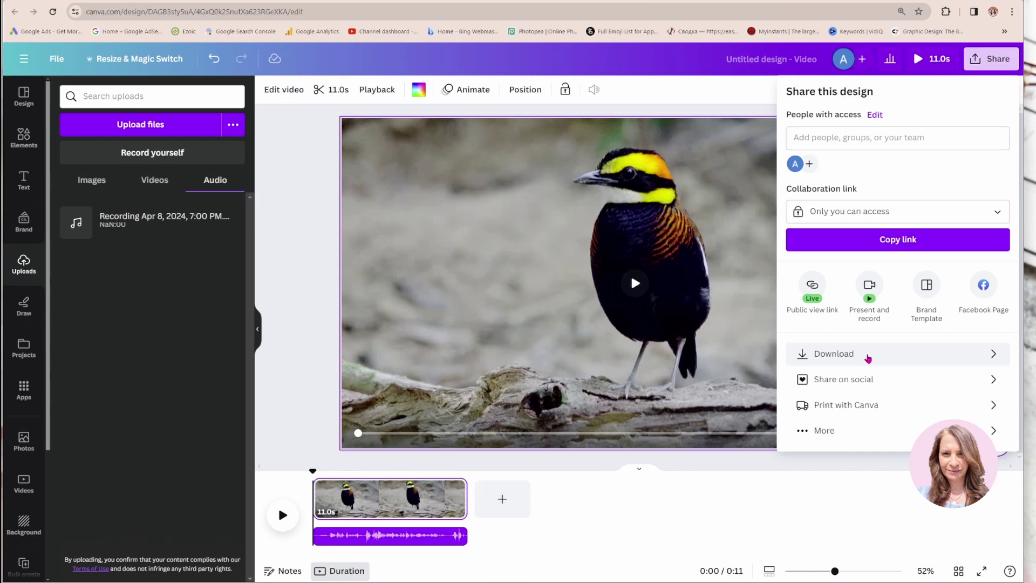
pyautogui.click(578, 519)
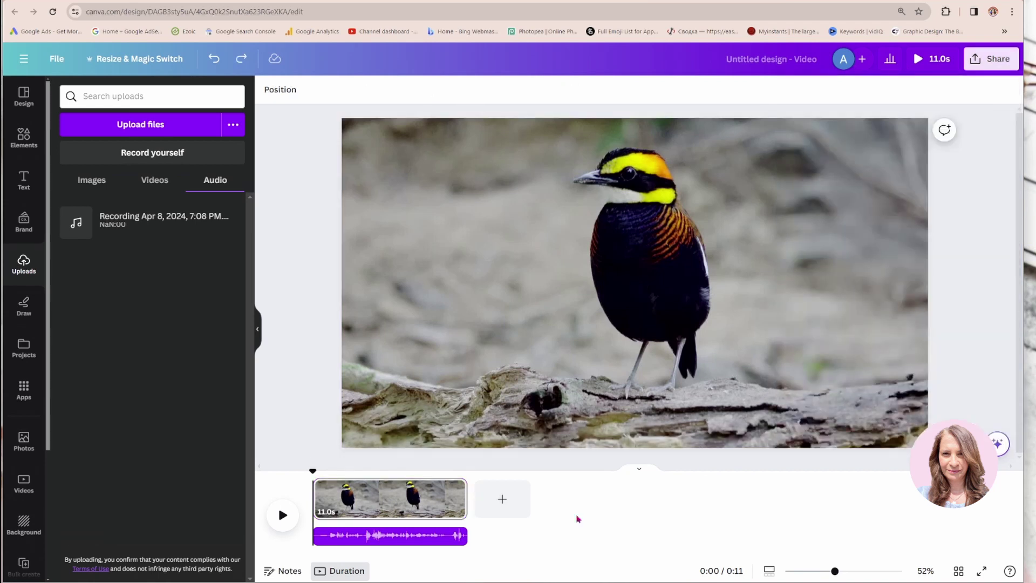